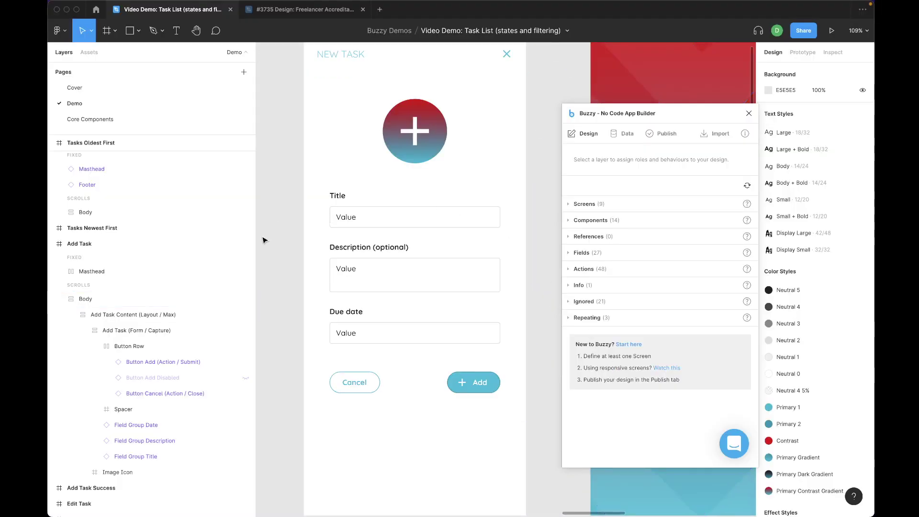
Unhide Button Add Disabled in Button Row so it shows greyed out beside the active Add button.
scroll(268, 240, up, 2)
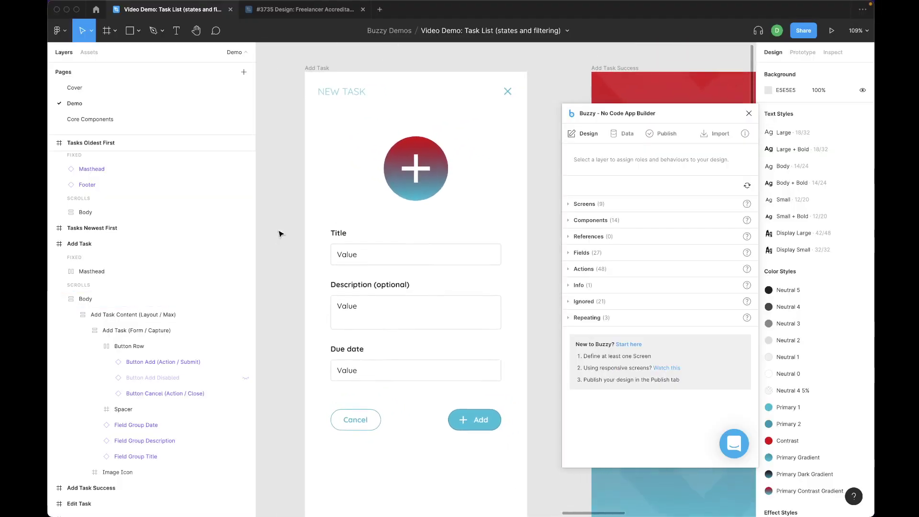
scroll(280, 233, right, 1)
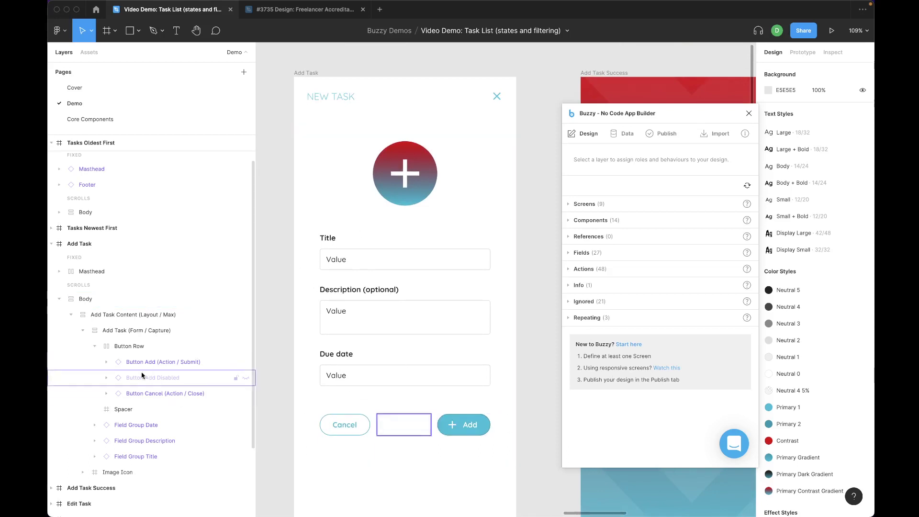
click(130, 348)
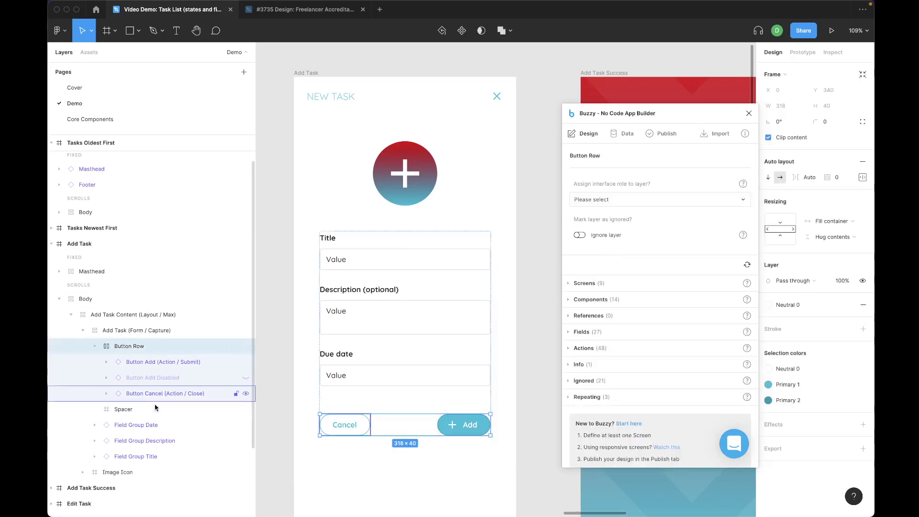
click(185, 382)
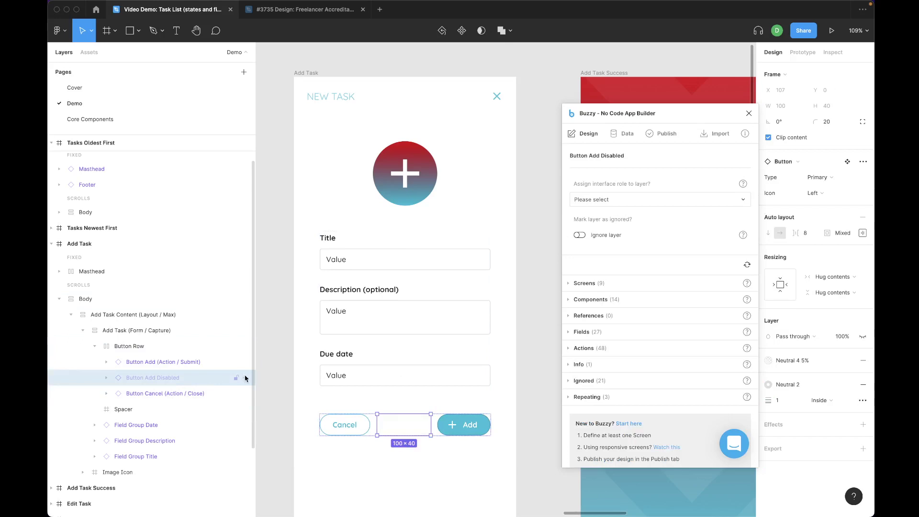
click(245, 377)
Compare the active Add button's Submit role with the disabled Add button.
scroll(533, 388, down, 5)
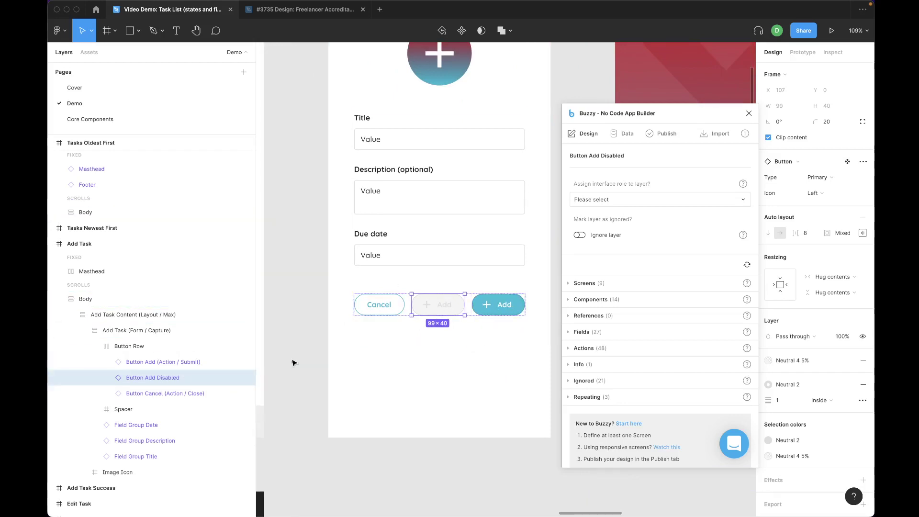
click(183, 368)
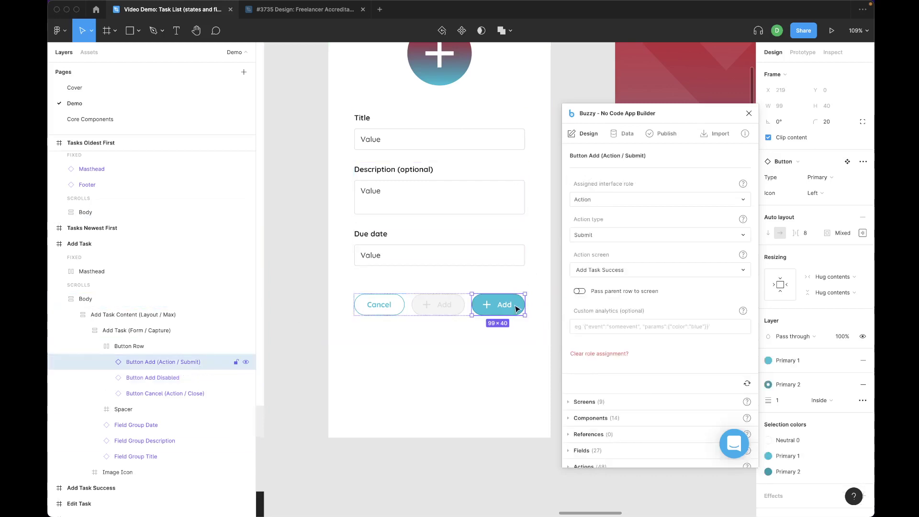
click(448, 309)
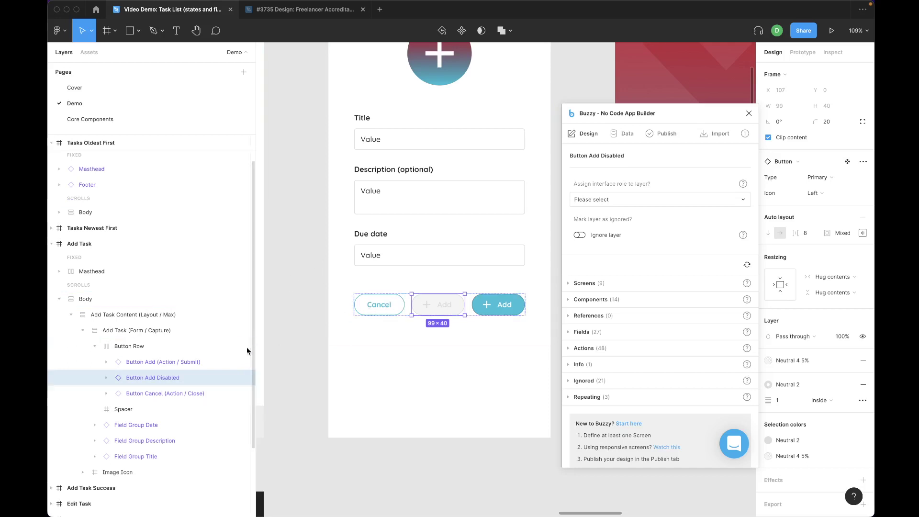
click(189, 362)
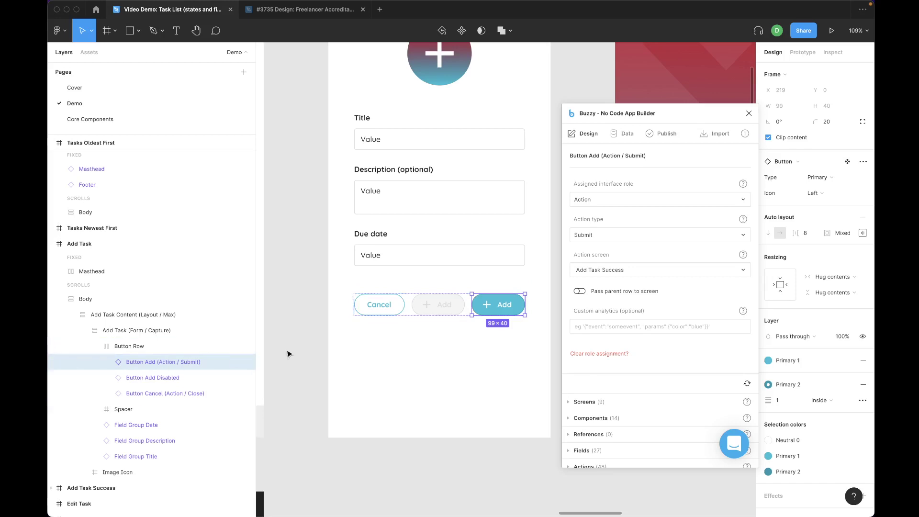
Wrap each Add button in its own auto-layout frame, creating Frame 5 and Frame 6.
click(174, 378)
click(174, 366)
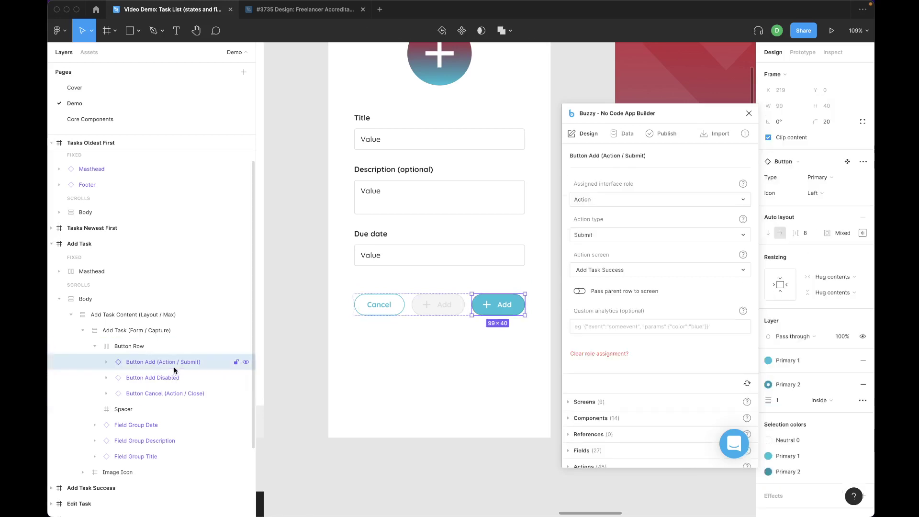
key(shift+a)
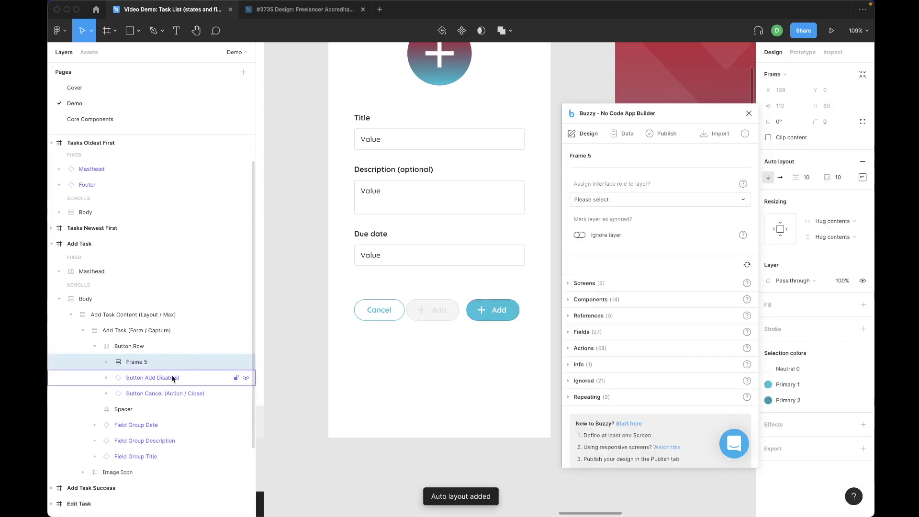
click(173, 377)
key(shift+a)
Set Frame 5's auto-layout spacing and padding to 0.
click(143, 362)
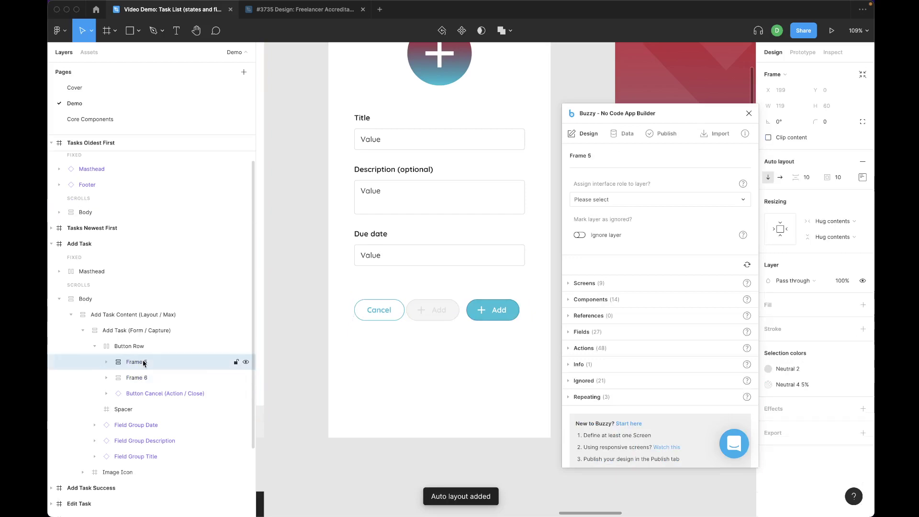
click(810, 177)
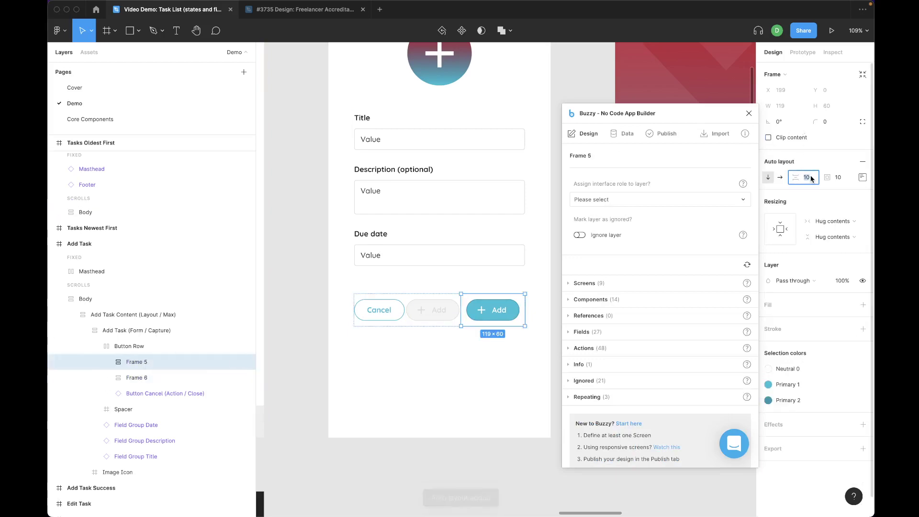
text(0)
key(Tab)
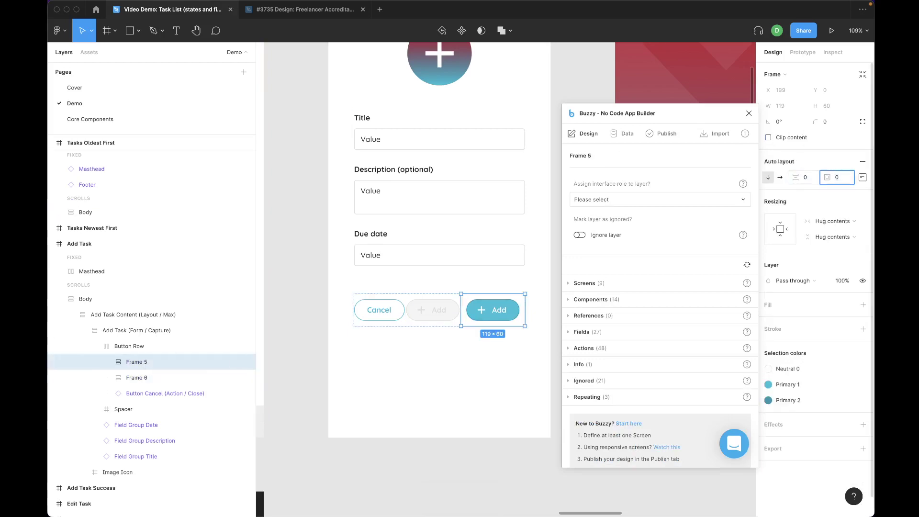
text(0)
key(Return)
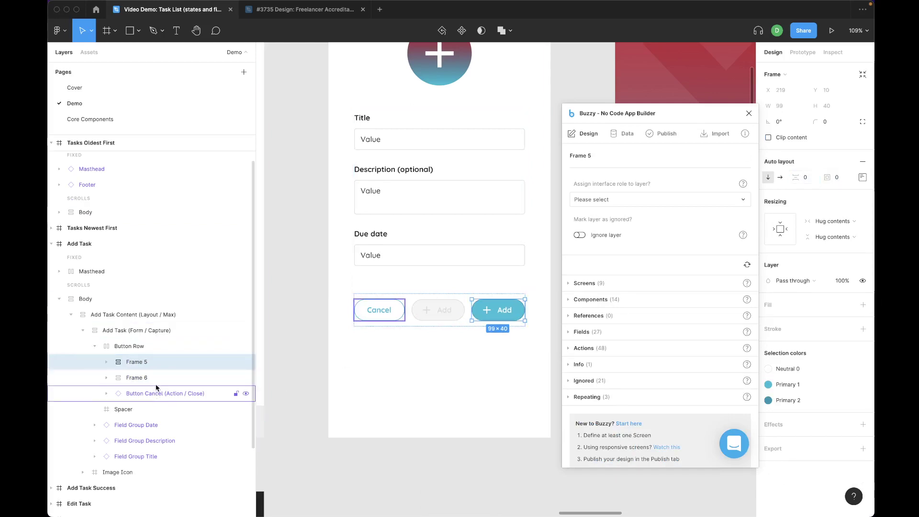
Set Frame 6's auto-layout spacing and padding to 0.
click(158, 382)
click(813, 177)
text(0)
key(Tab)
text(0)
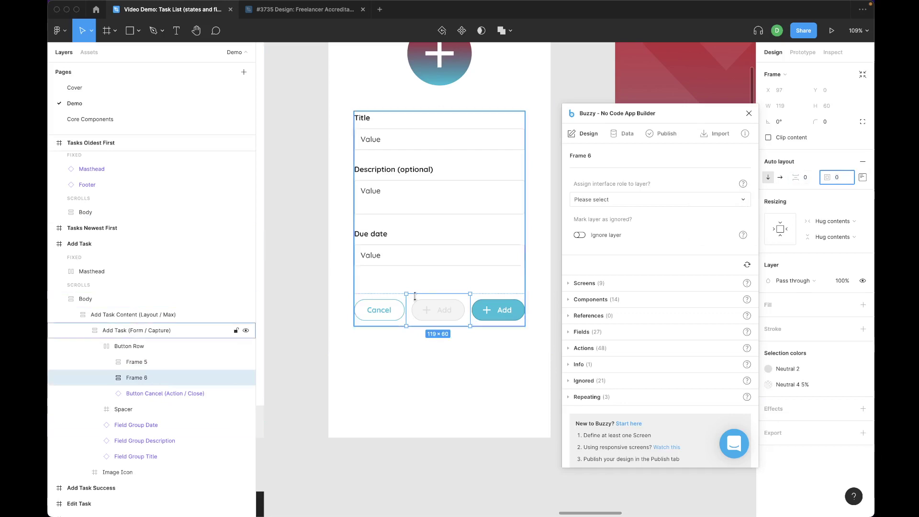
Rename Frame 5 to 'Add Task Enabled' and Frame 6 to 'Add Task Disabled'.
click(312, 318)
click(108, 363)
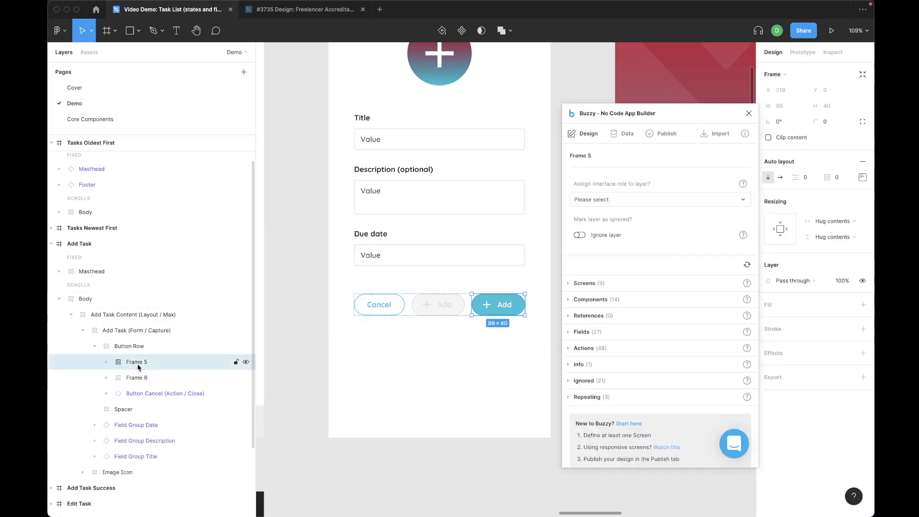
click(107, 362)
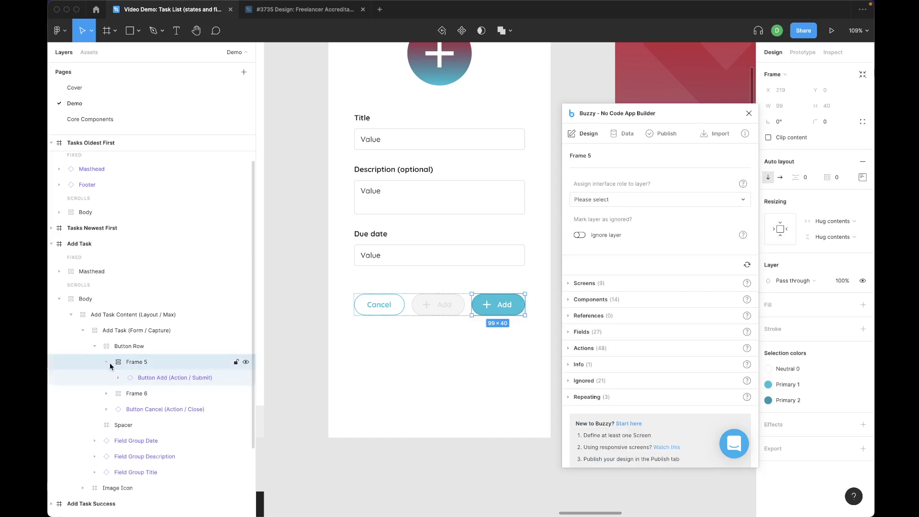
double_click(140, 363)
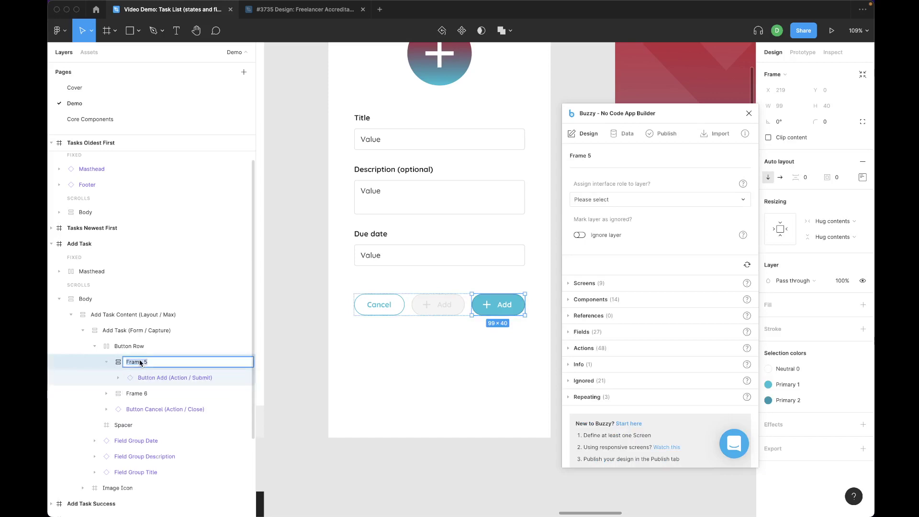
text(Add Task Enabled)
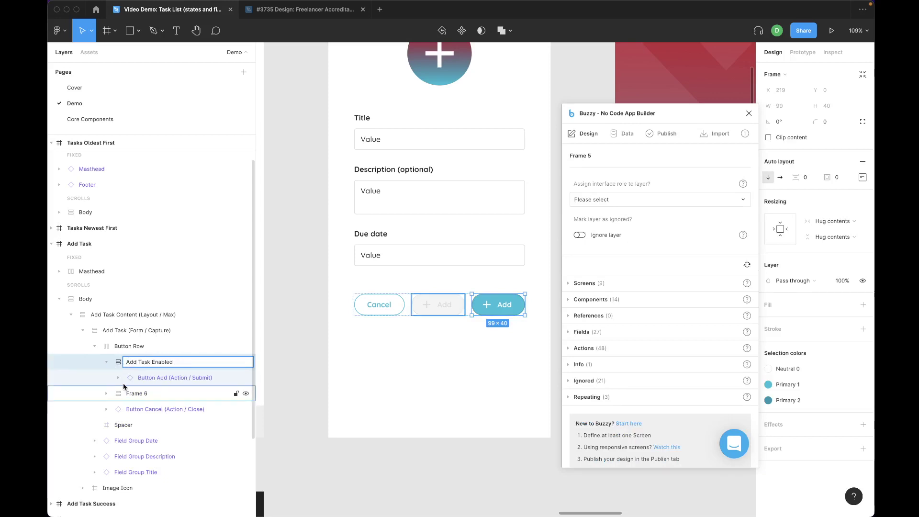
double_click(141, 394)
text(Add Task Disabled)
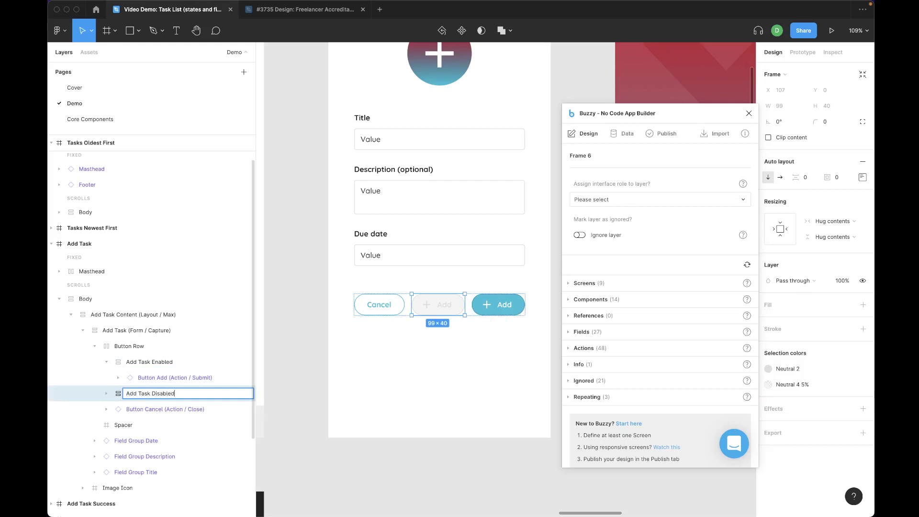
Give the Add Task Enabled frame a Buzzy Component role of type Layout.
click(288, 375)
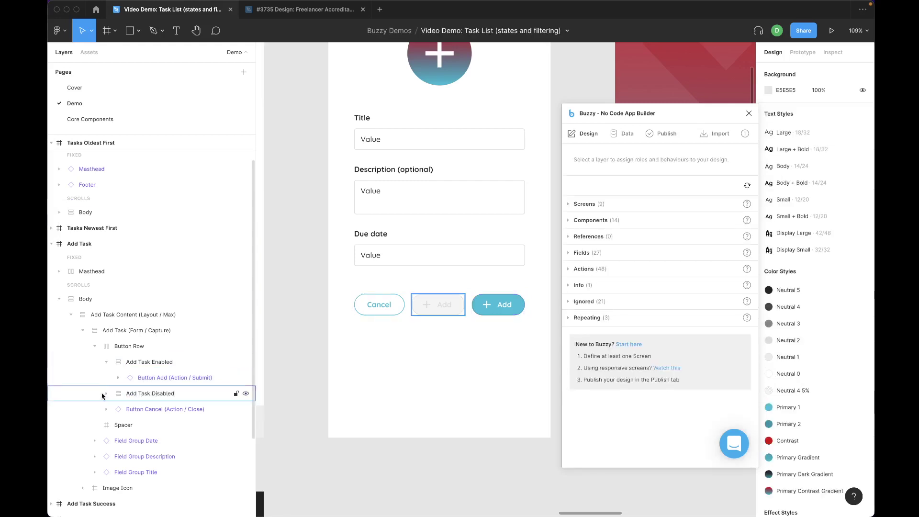
click(153, 362)
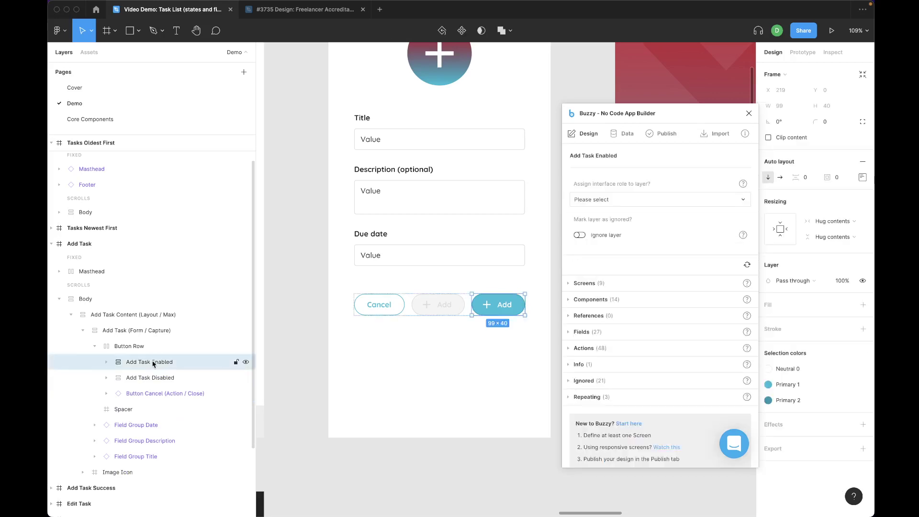
click(608, 198)
click(608, 209)
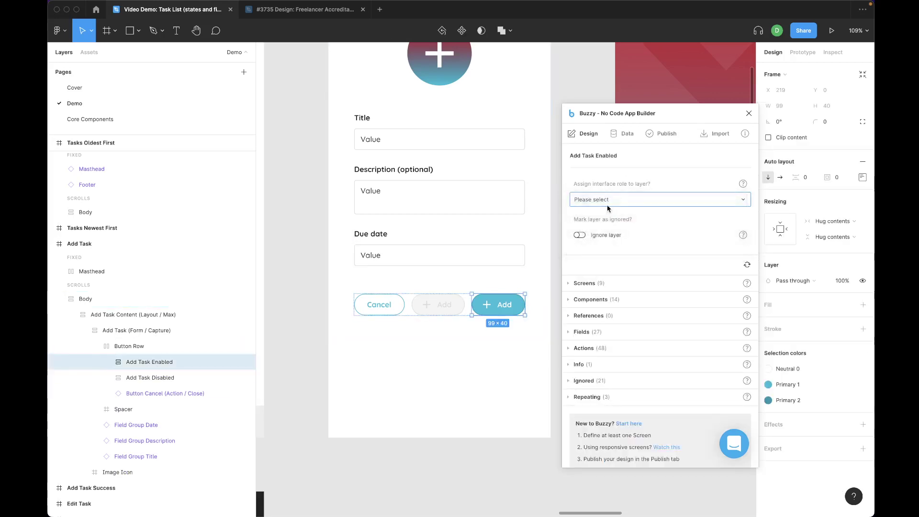
click(604, 234)
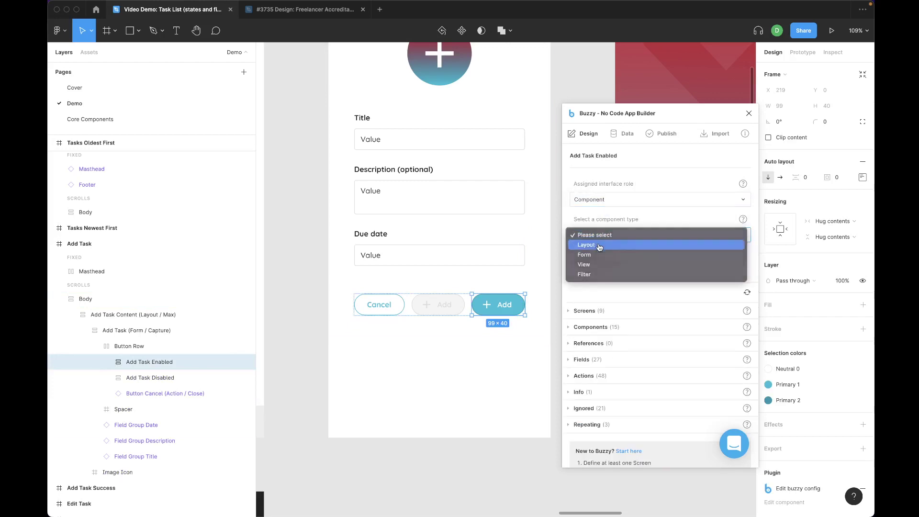
click(599, 245)
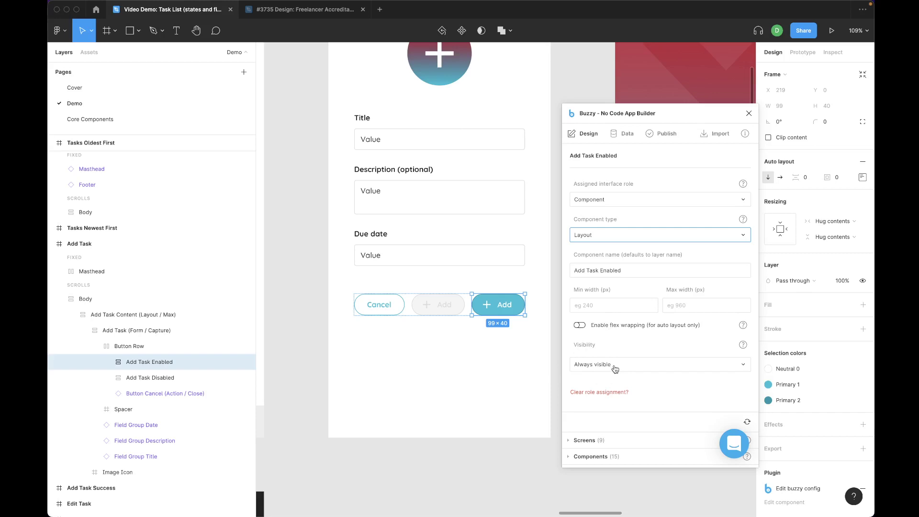
click(615, 368)
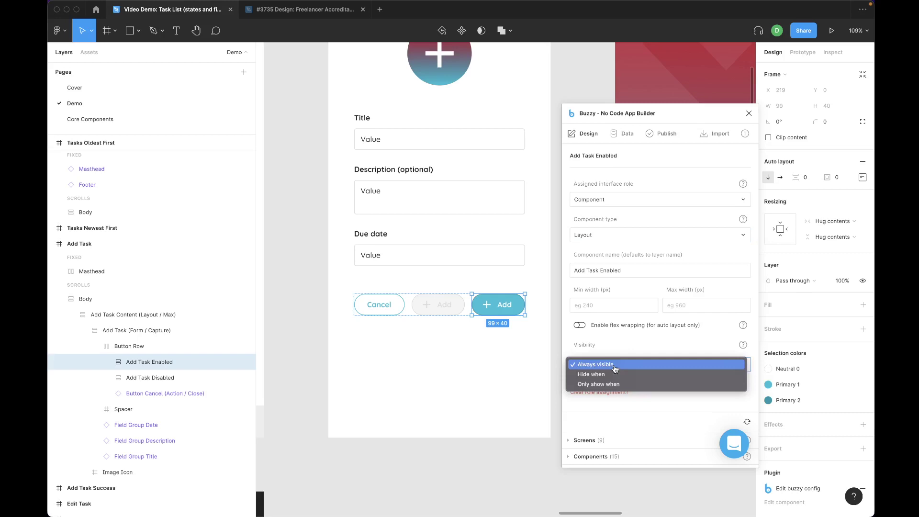
Set Add Task Enabled's visibility to 'Only show when', leaving the condition field empty.
click(612, 384)
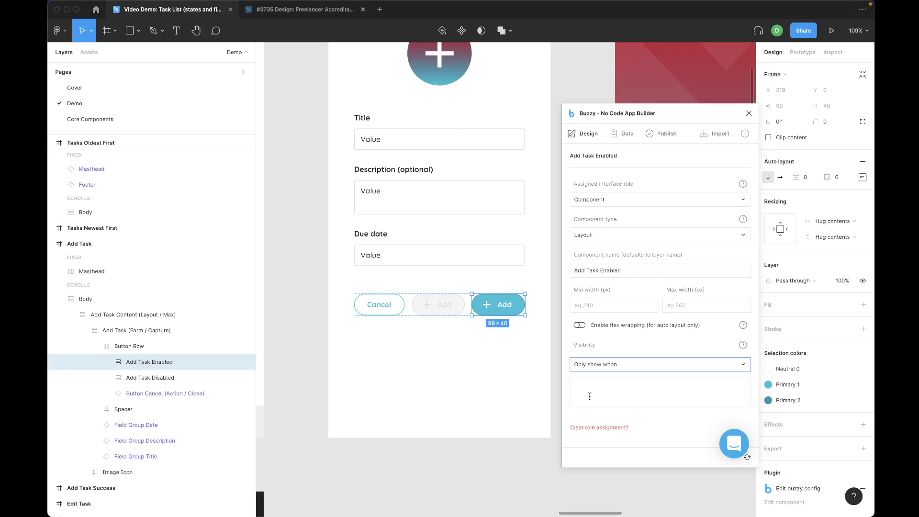
click(589, 396)
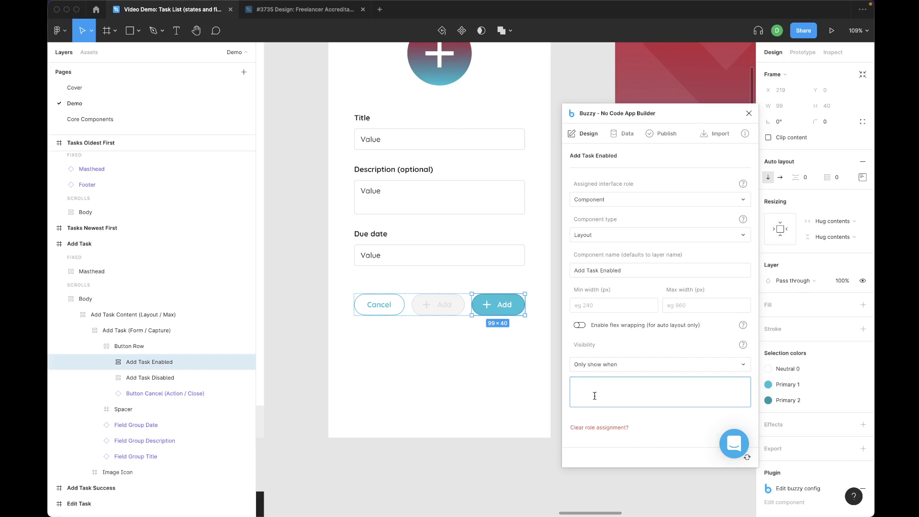
Enter `Title` as the Only show when condition for Add Task Enabled.
text(`Title)
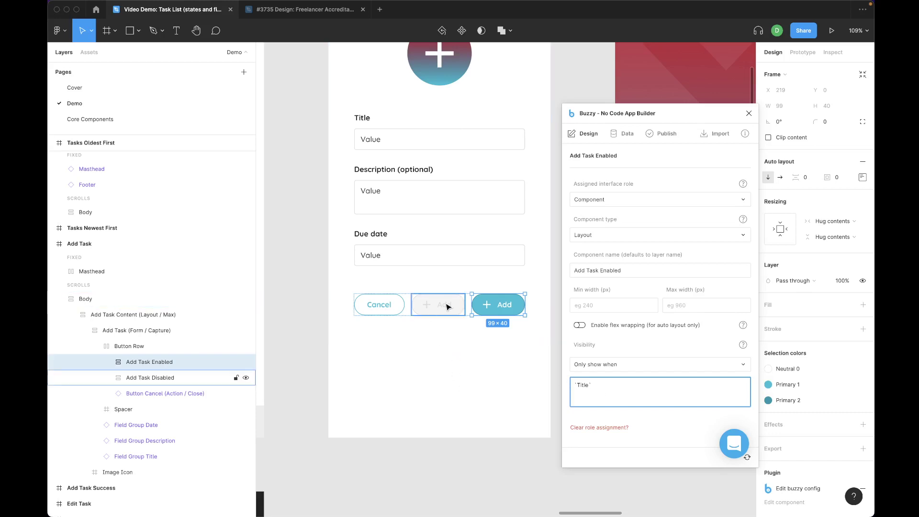
Make Add Task Disabled a Buzzy Component of type Layout.
click(161, 380)
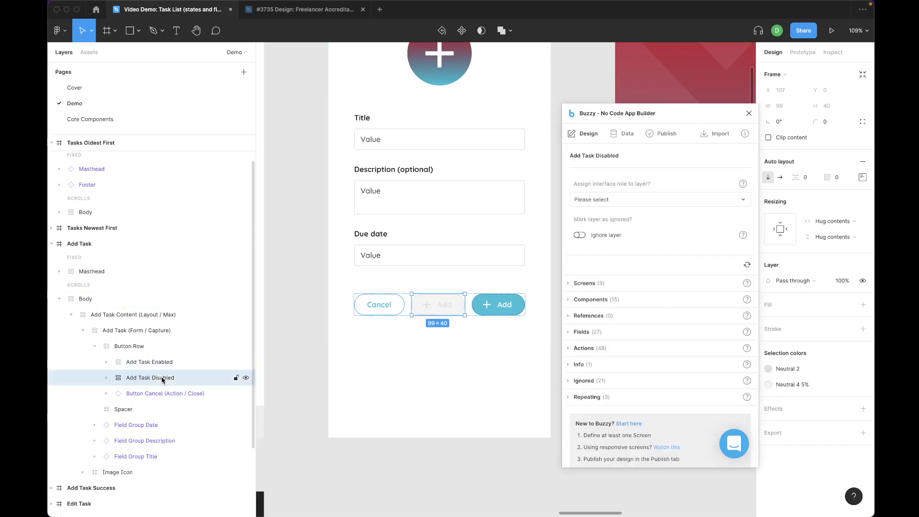
click(612, 200)
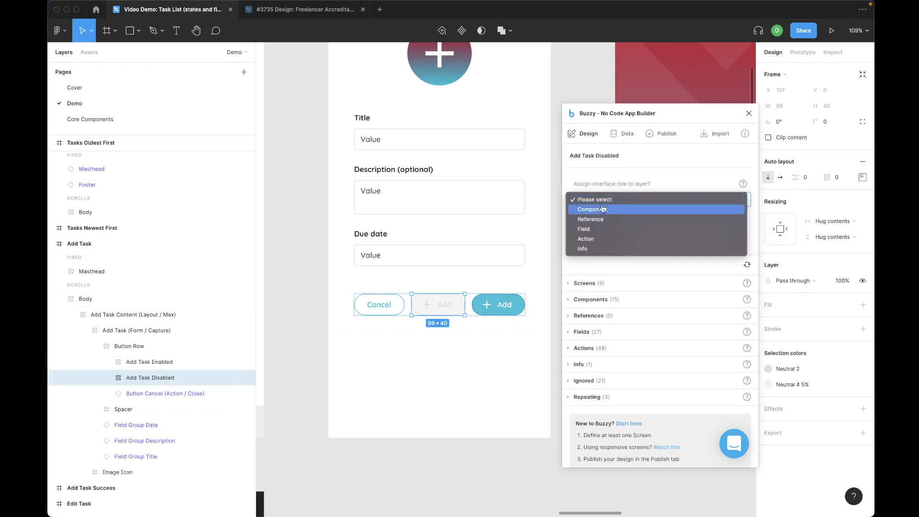
click(601, 209)
click(598, 237)
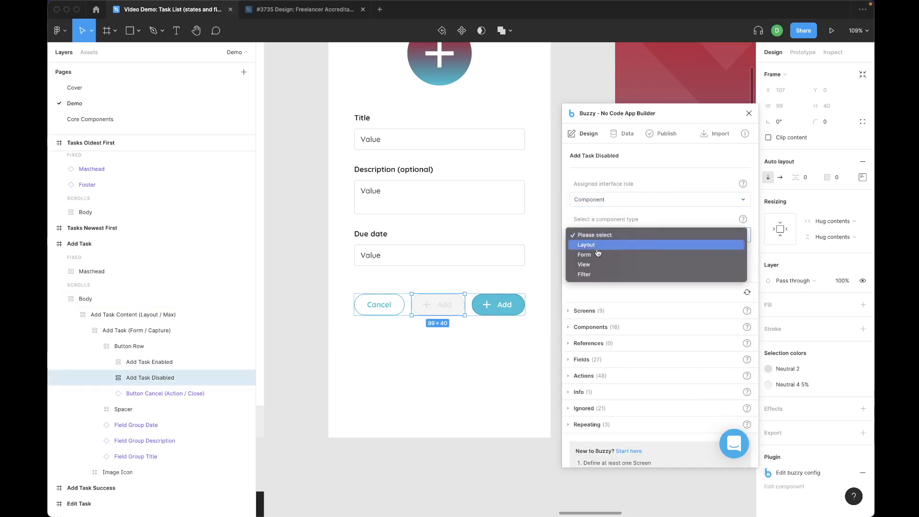
click(597, 248)
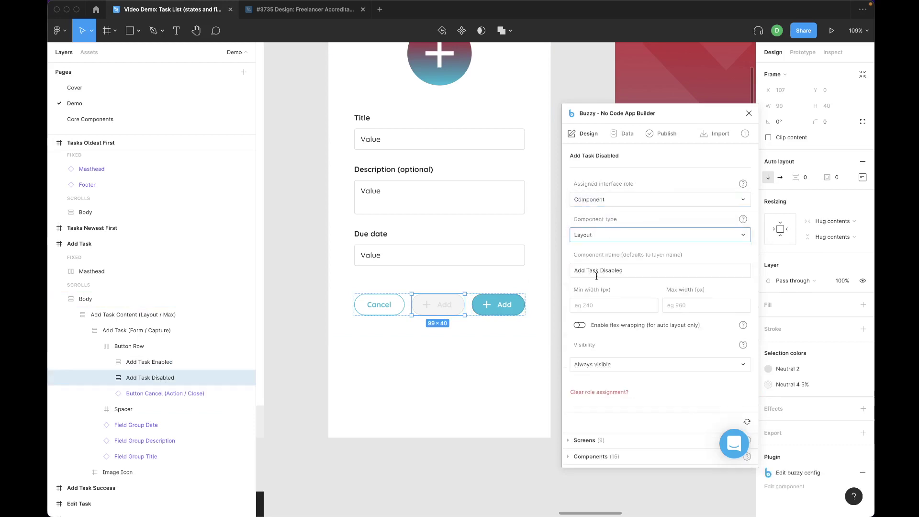
Set Add Task Disabled's visibility to 'Hide when' with the condition `Title`.
click(594, 366)
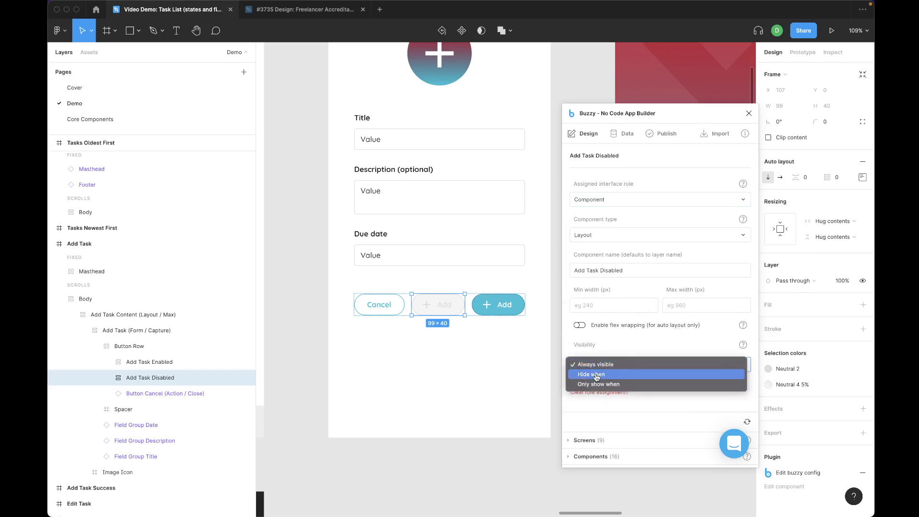
click(595, 376)
click(584, 390)
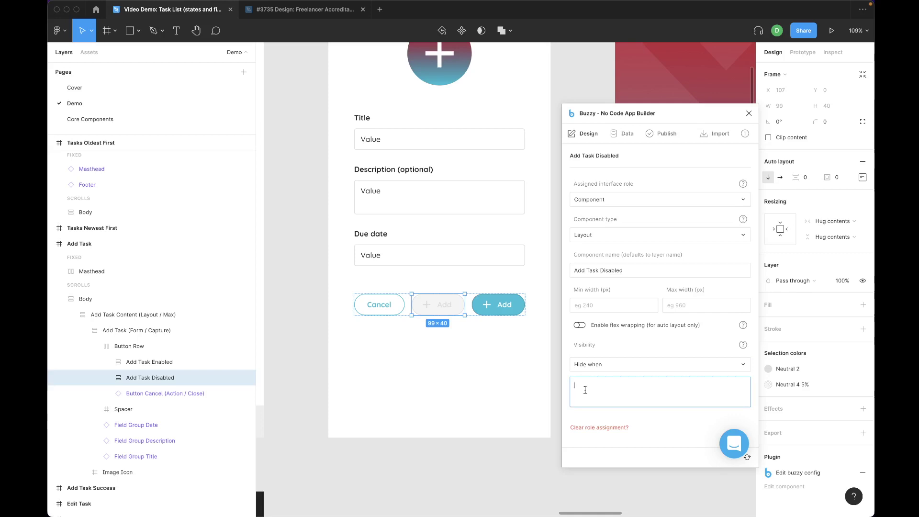
text(`)
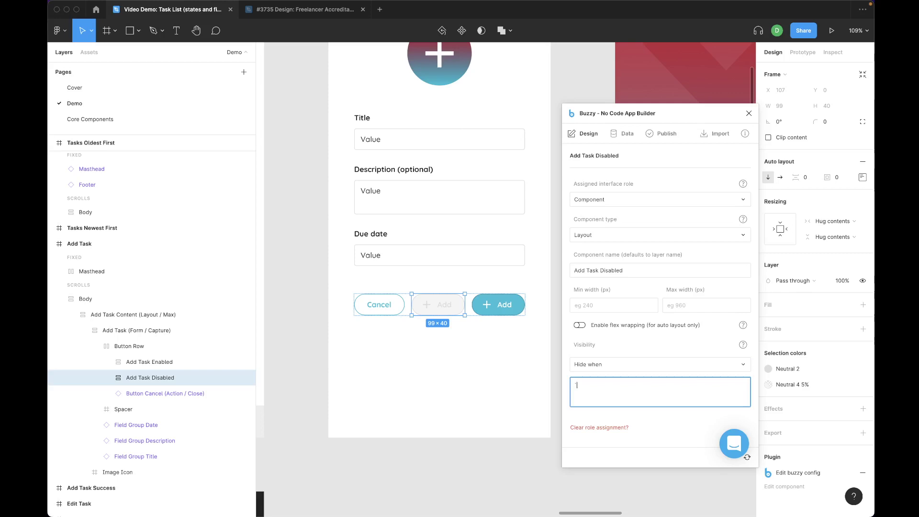
text(Title)
Publish the updated design to the Task List Demo Buzzy app and bring up the browser preview.
click(559, 398)
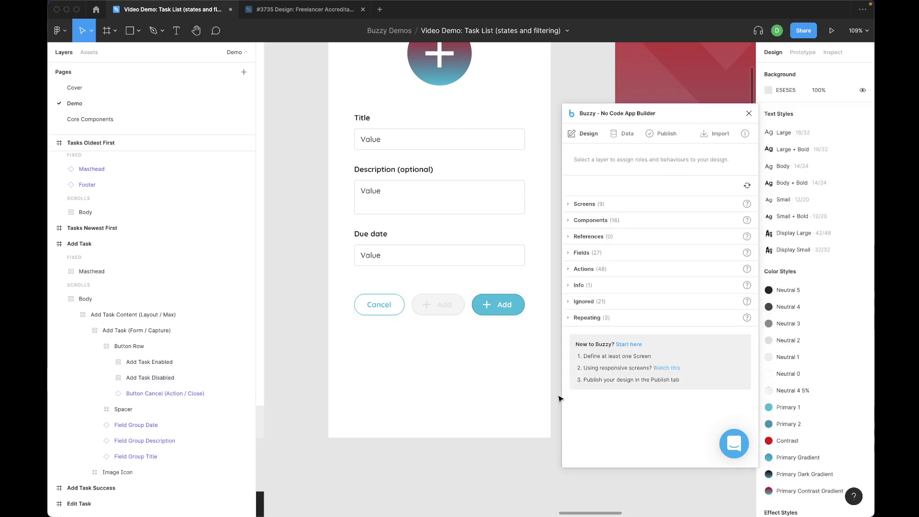
click(664, 133)
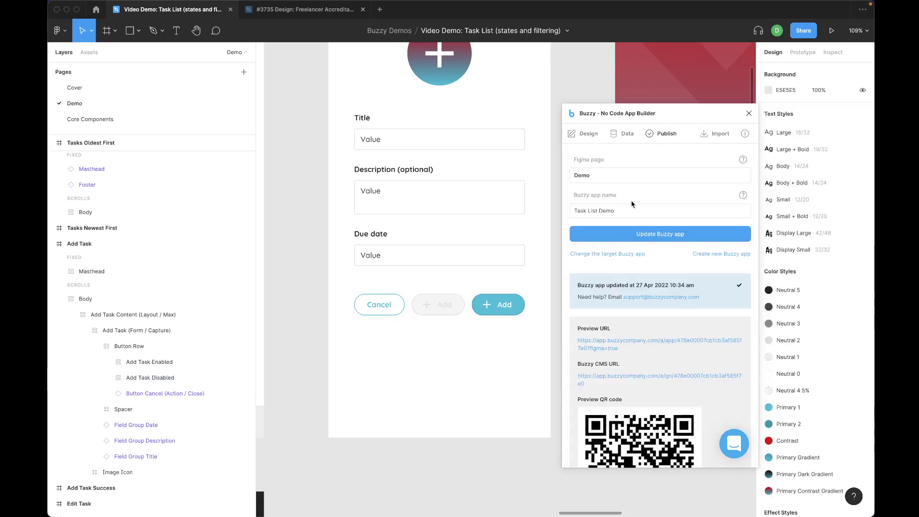
click(653, 241)
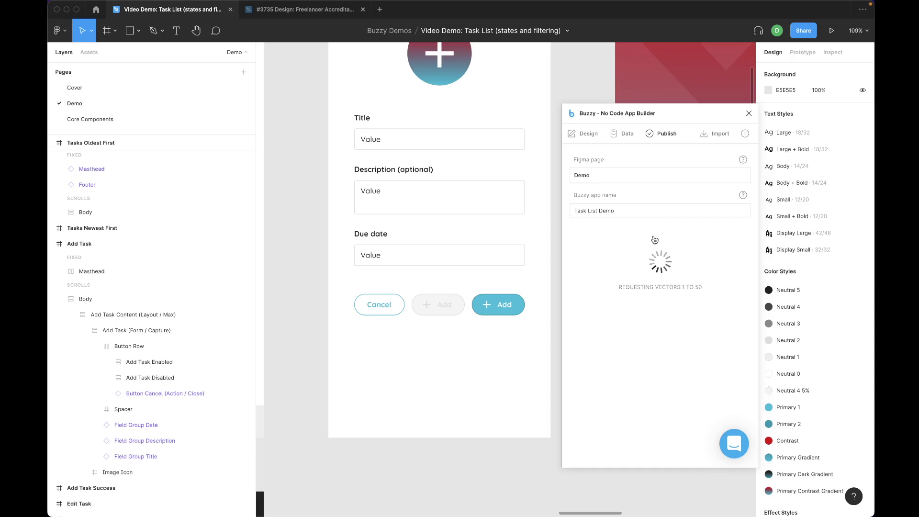
key(super+Tab)
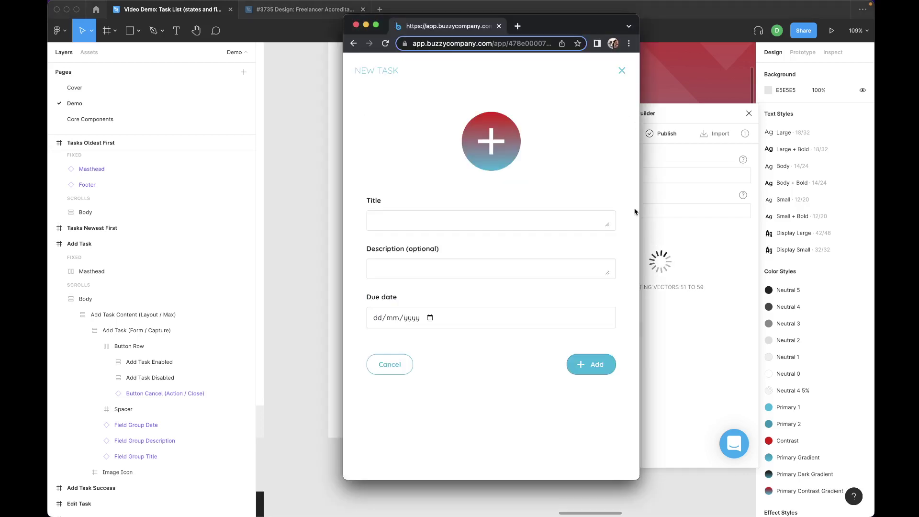
With Add still greyed out, enter the title 'hi' and submit the task.
drag(583, 24, 574, 24)
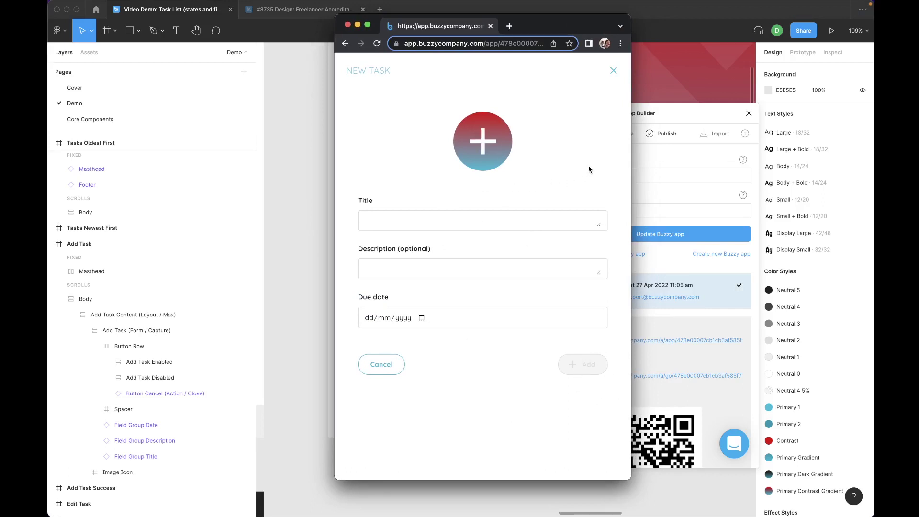
click(386, 221)
text(hi)
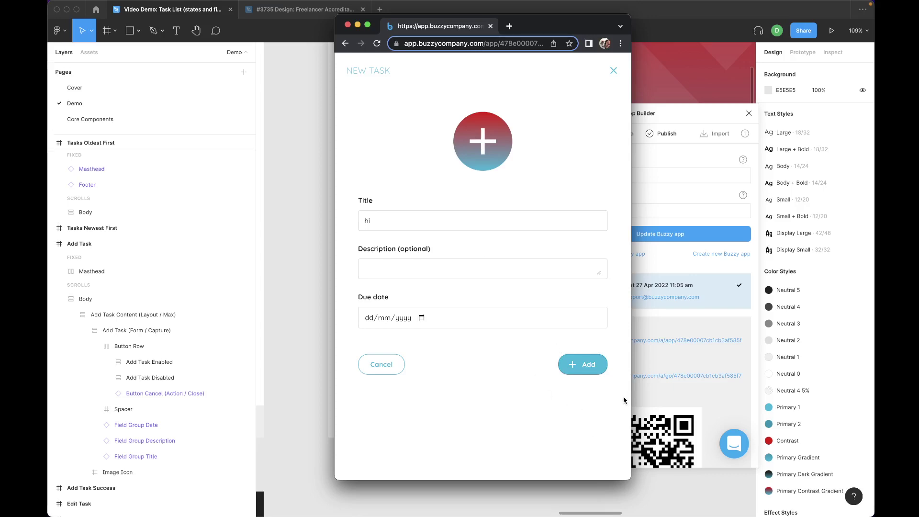
click(591, 366)
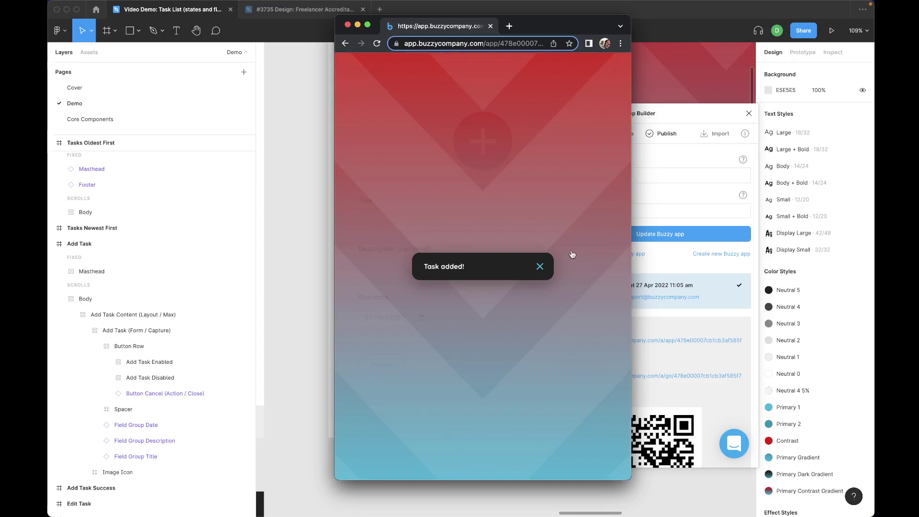